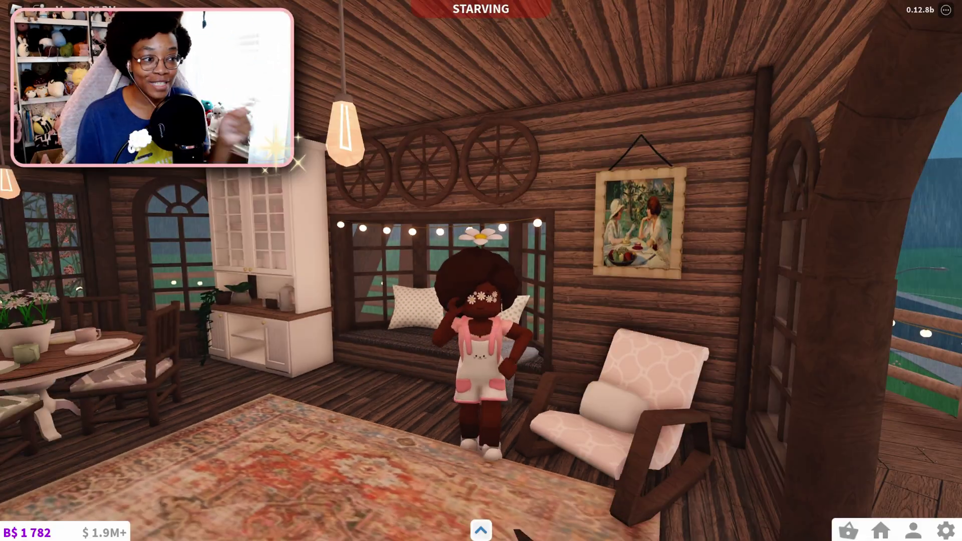
key(w)
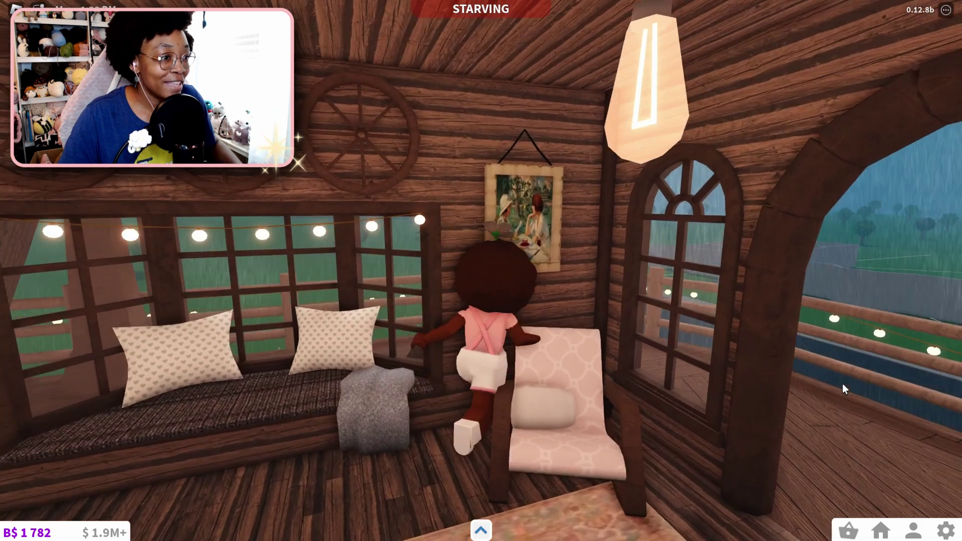
key(Right)
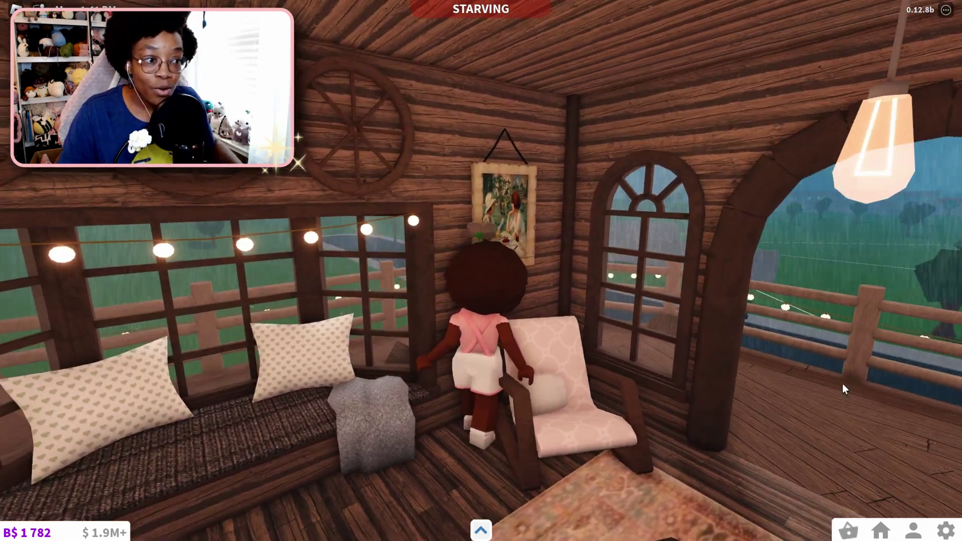
key(Left)
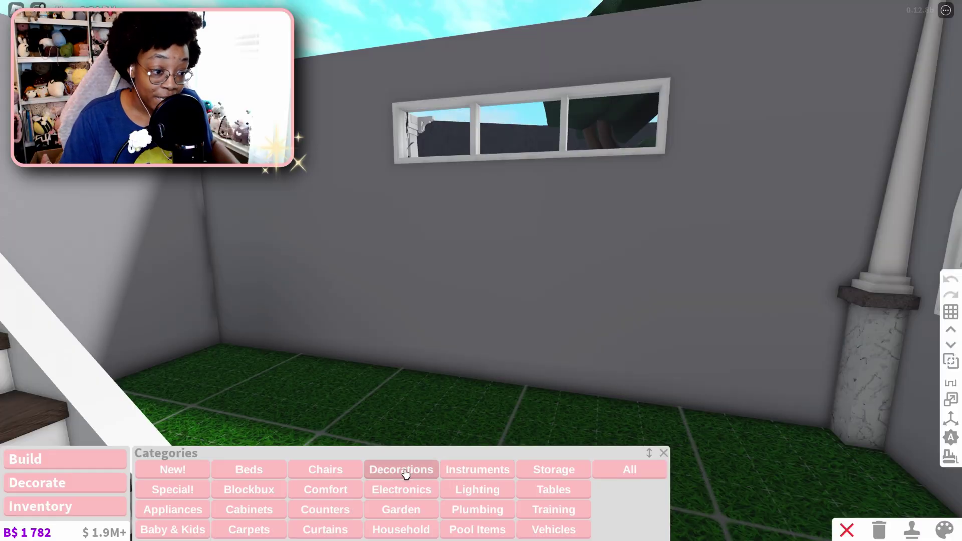
Buy a Basic Medium Painting with the balloon picture and place it on the grey wall below the three-pane window.
click(403, 471)
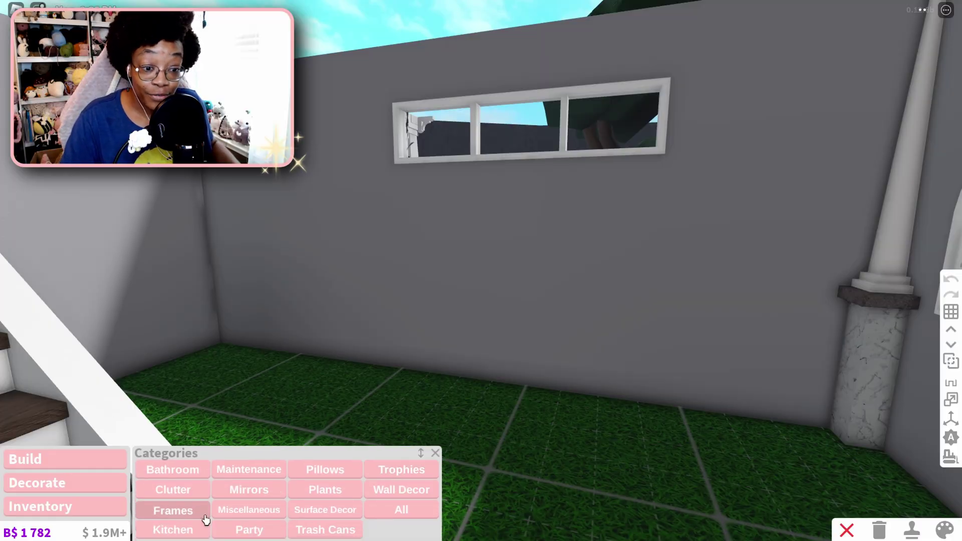
click(166, 510)
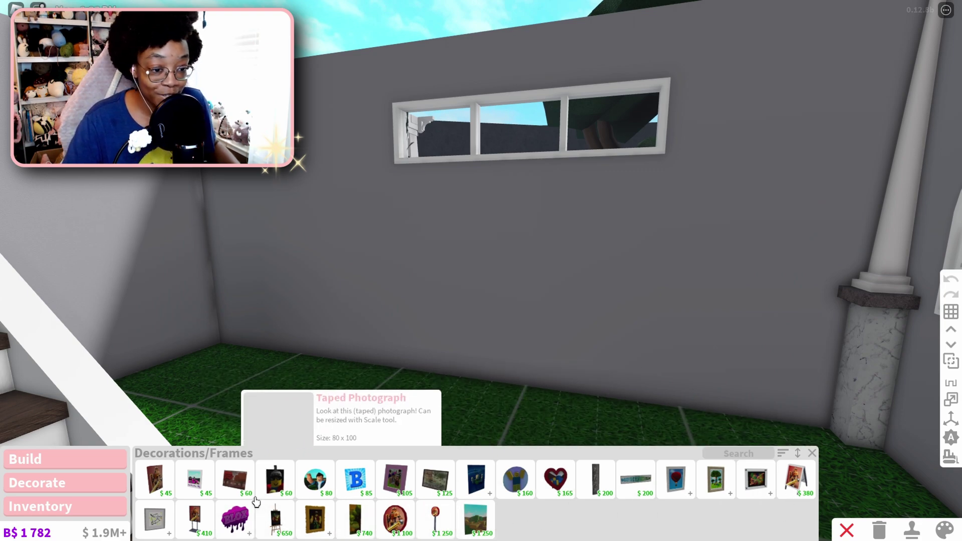
click(315, 520)
click(166, 484)
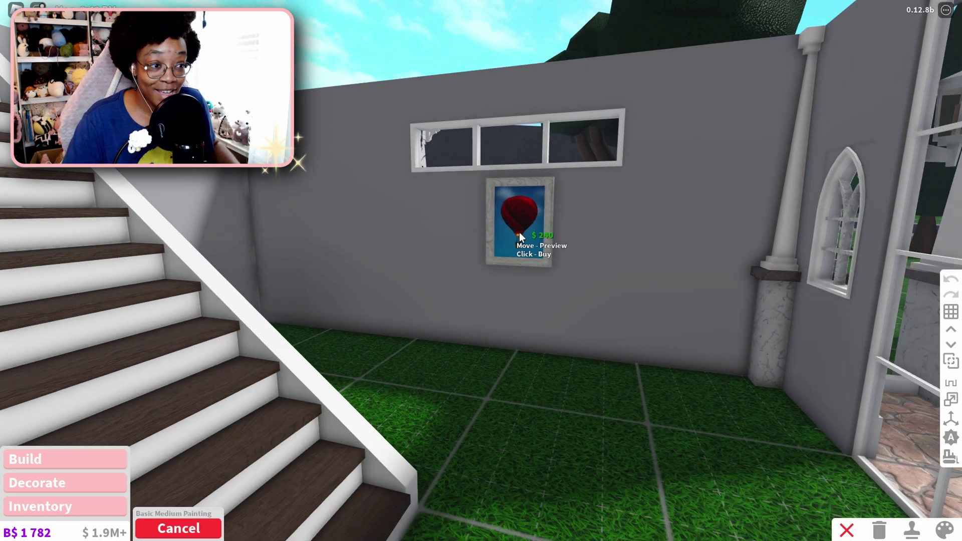
scroll(520, 232, up, 5)
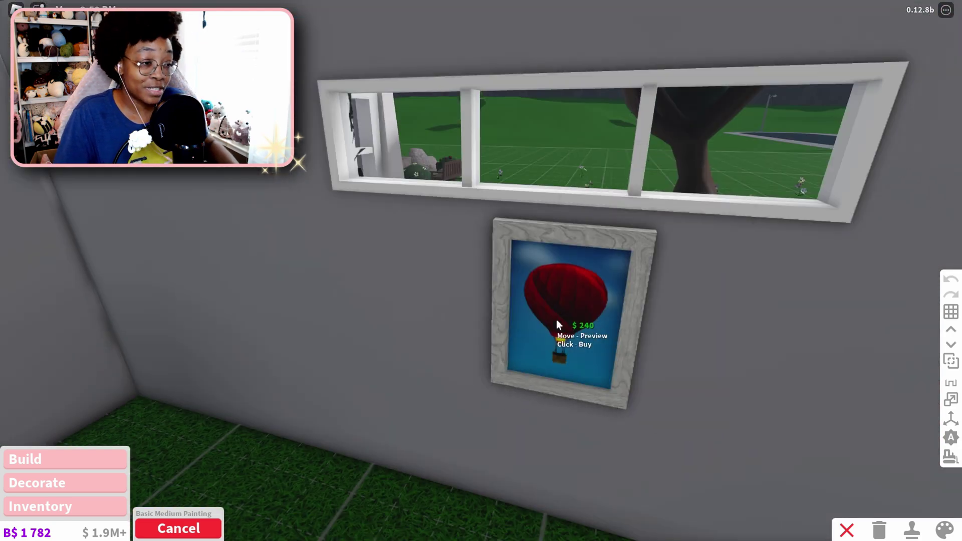
click(557, 321)
scroll(644, 293, down, 5)
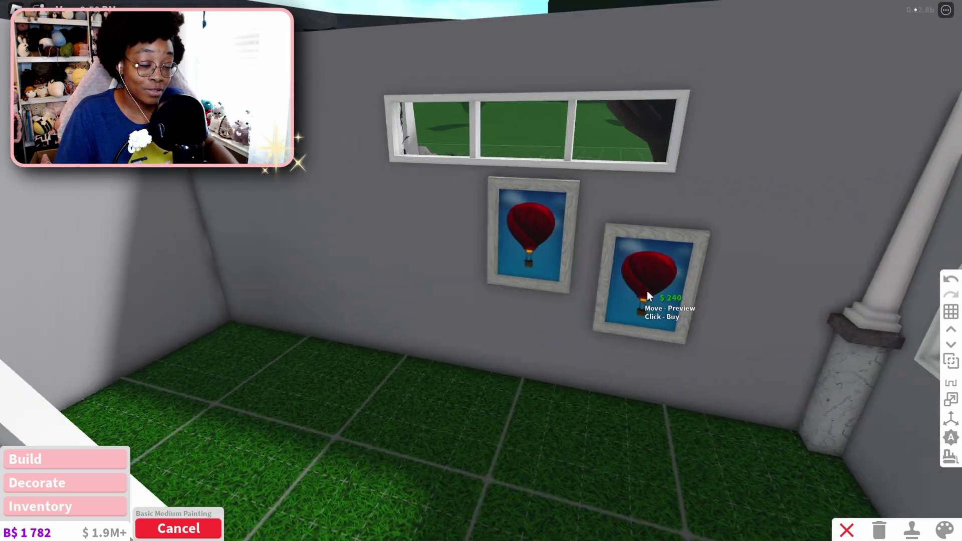
scroll(643, 296, up, 5)
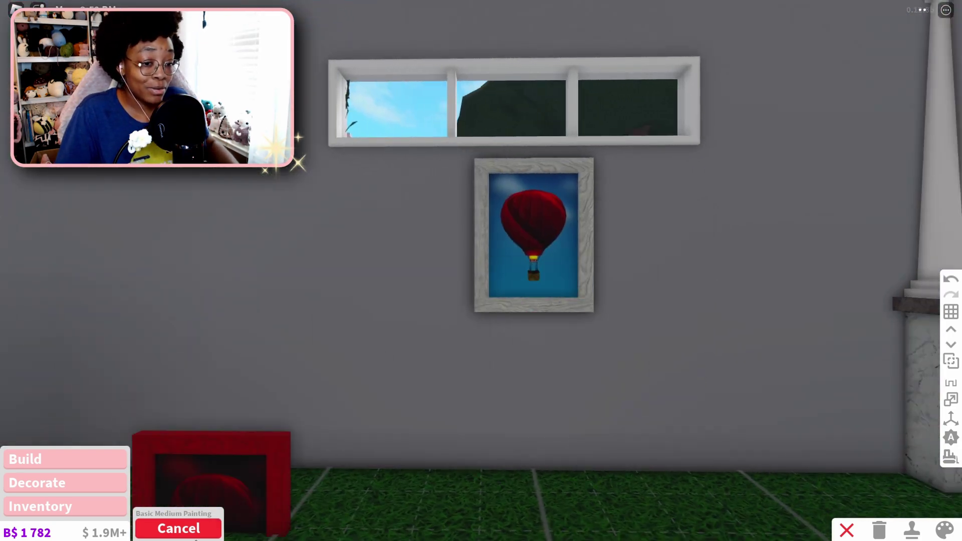
click(179, 528)
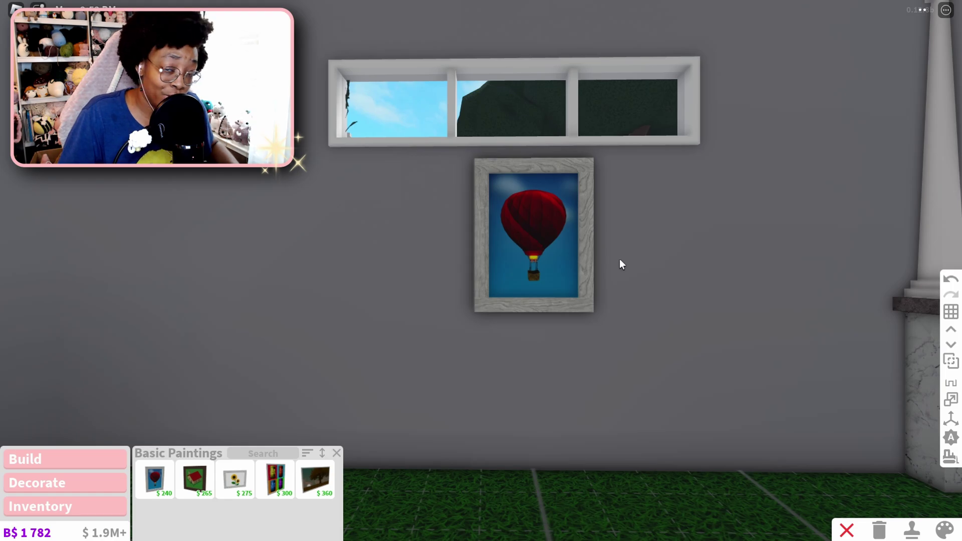
scroll(621, 265, down, 5)
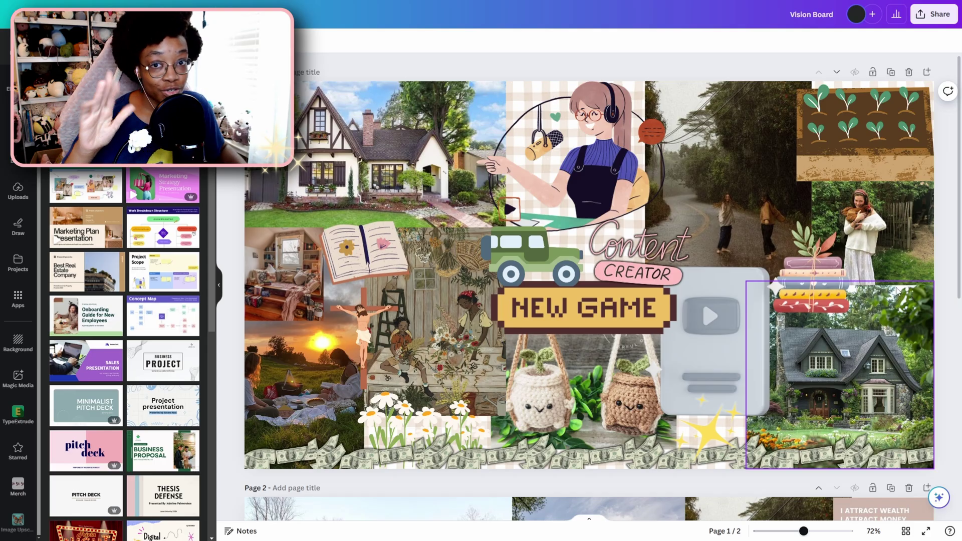
In Canva, open the Vision Board design's download settings for a PNG file and bring up its page selection.
click(937, 15)
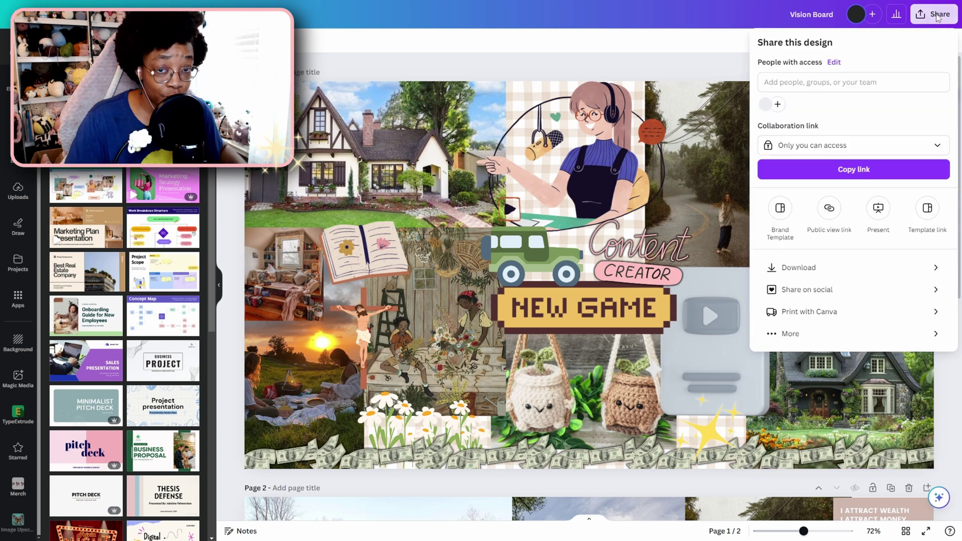
click(801, 268)
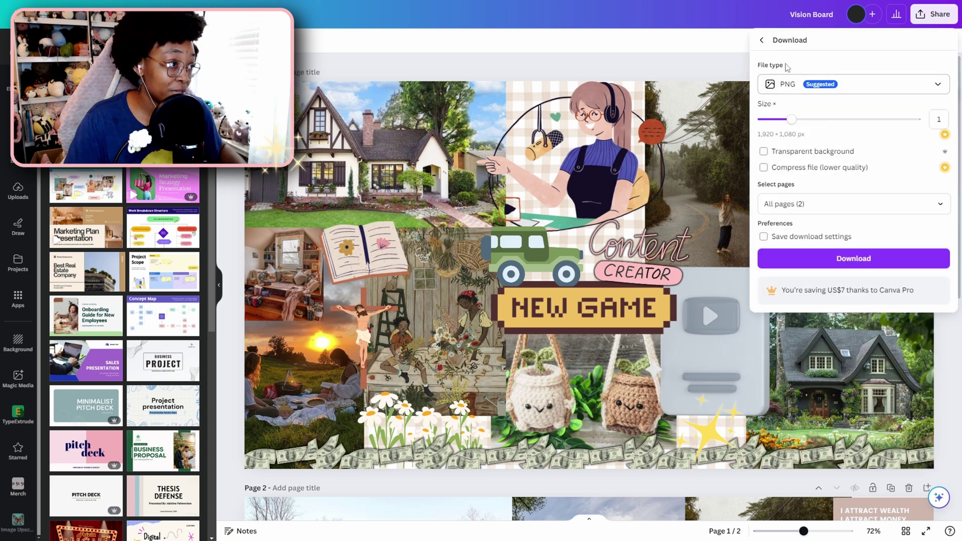
click(831, 199)
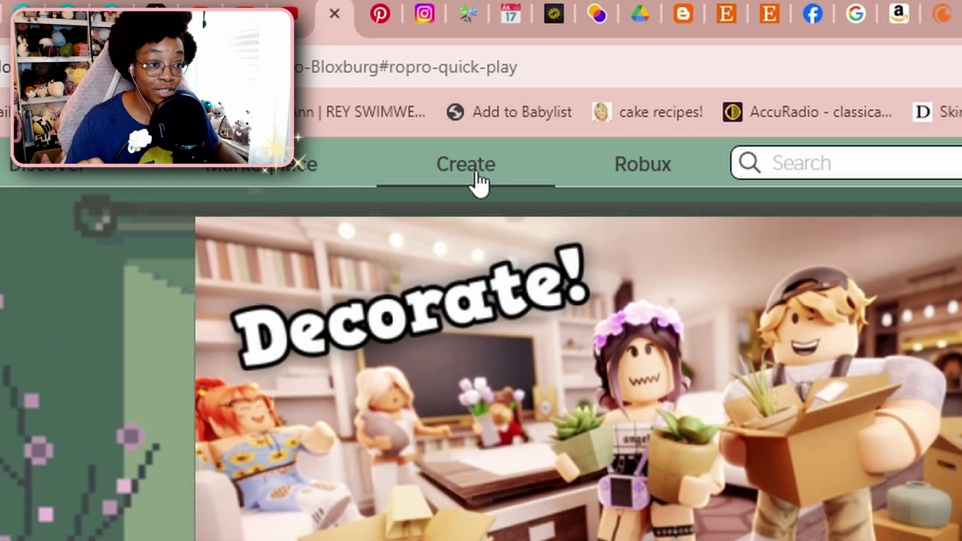
Switch to the Roblox website and open the Decals section of the Development Items in the Creator Hub.
click(476, 176)
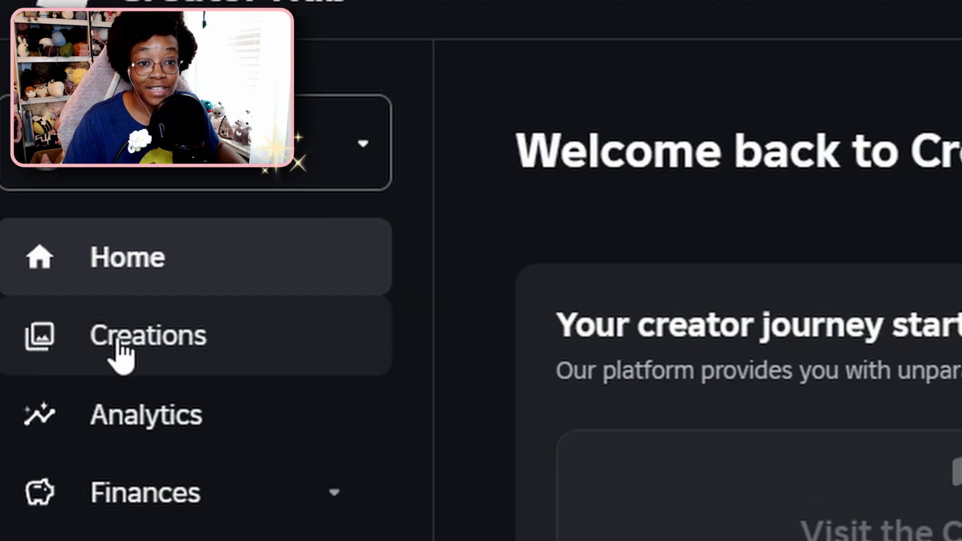
click(118, 344)
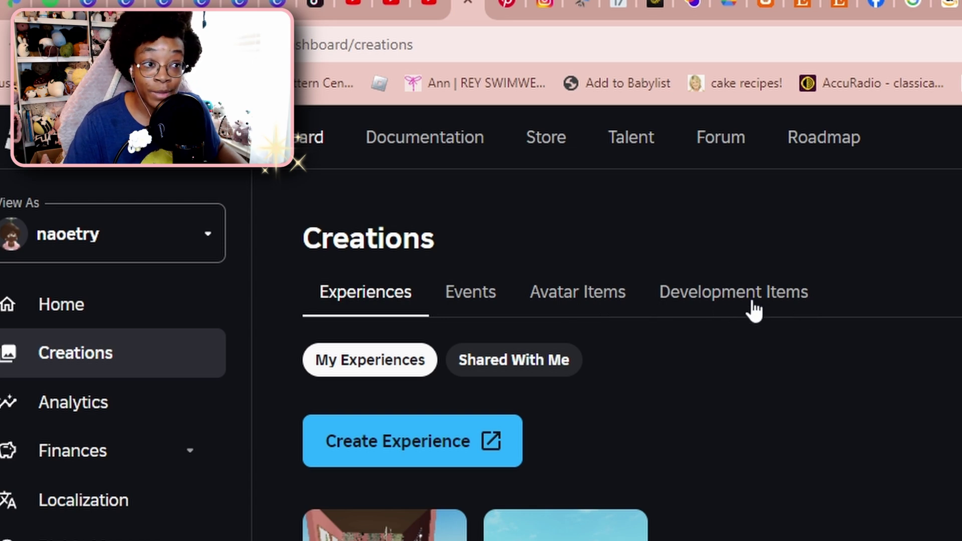
click(751, 293)
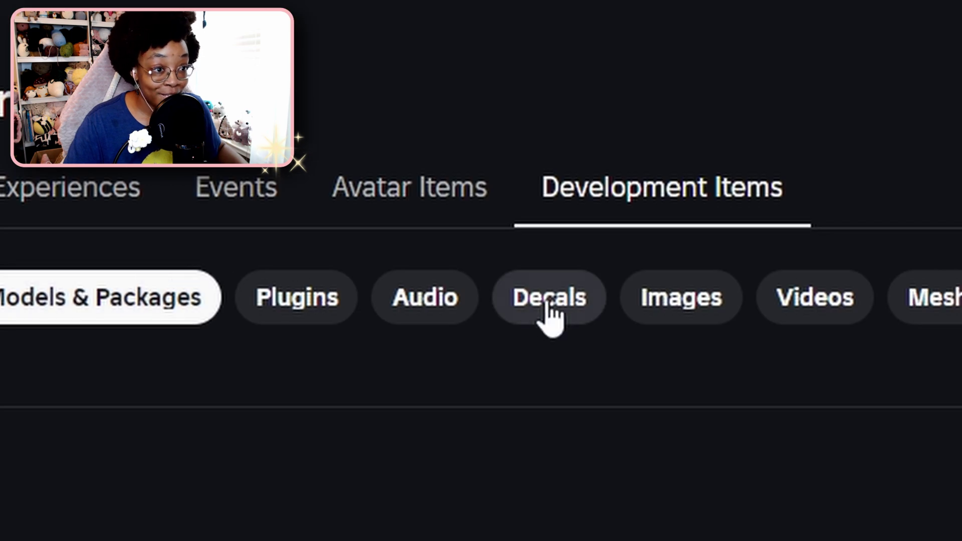
click(562, 301)
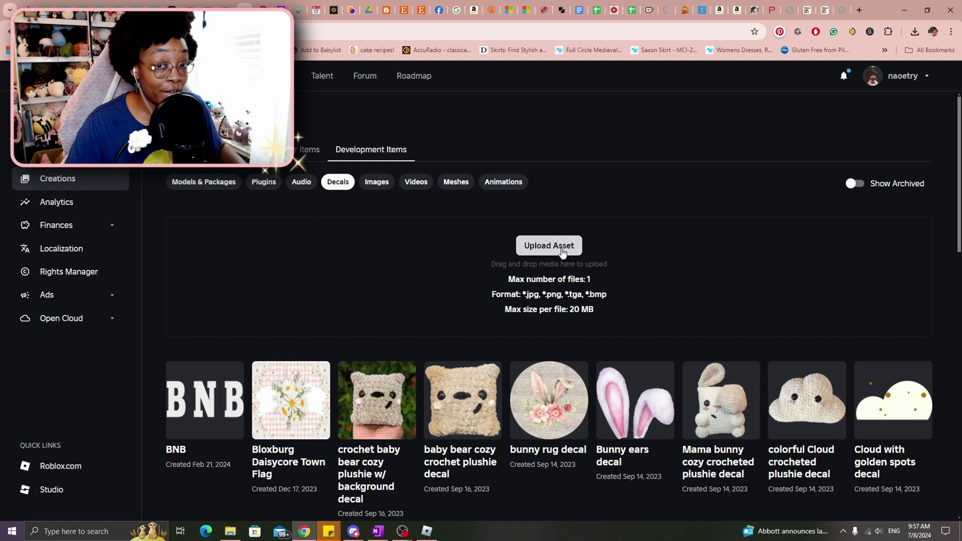
Add Vision Board June 2024.png from the bloxburg decals folder to the decal upload area.
click(231, 532)
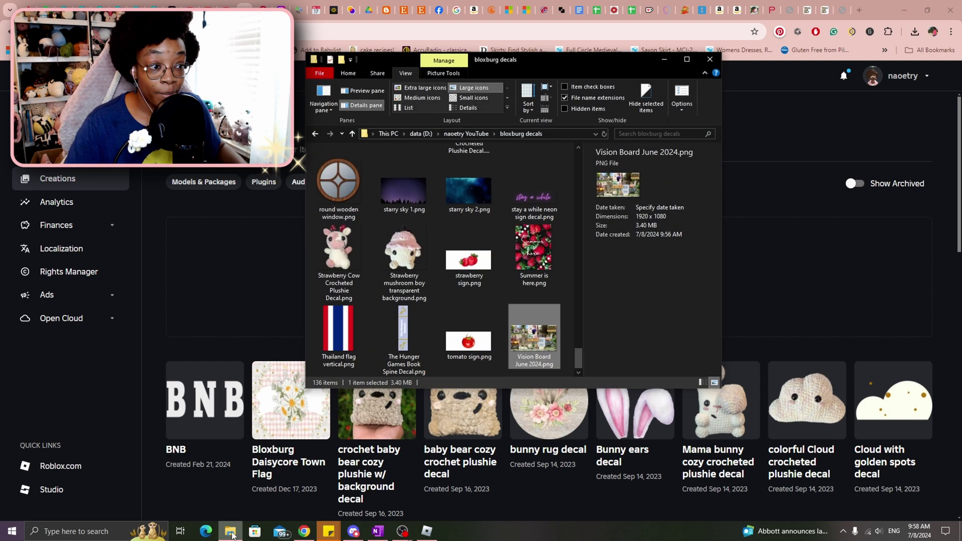
drag(570, 69, 858, 69)
drag(816, 337, 479, 293)
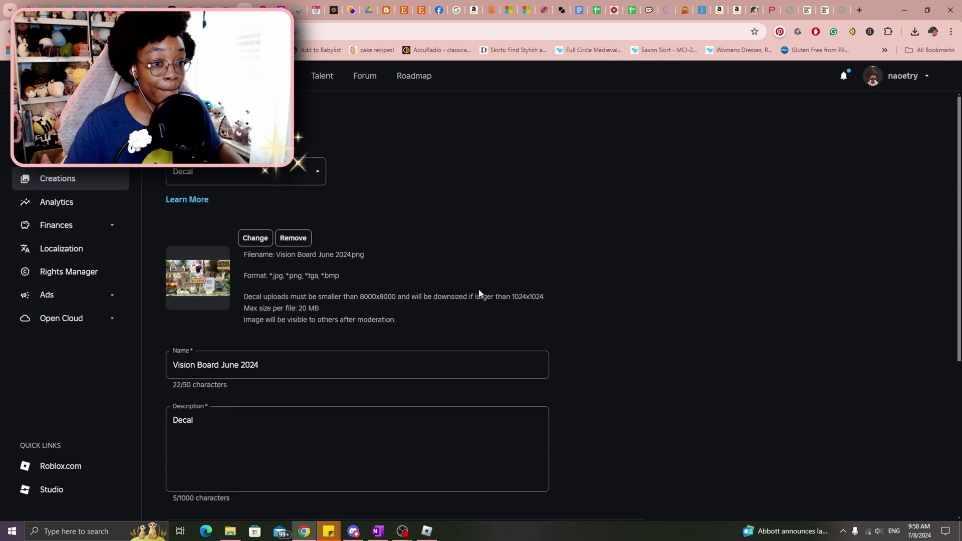
Change the decal's description to "Vision board Decal for Bloxburg" and upload it.
scroll(171, 215, down, 3)
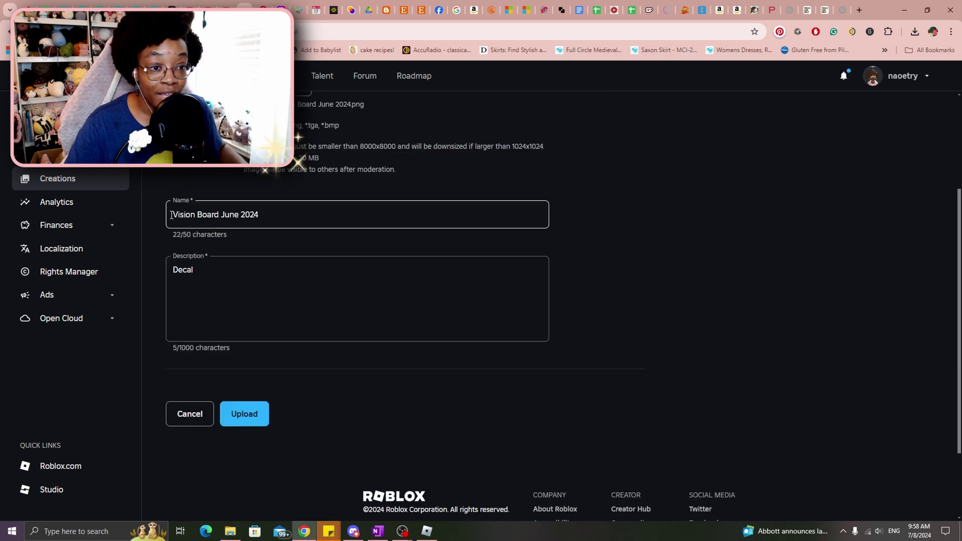
click(193, 264)
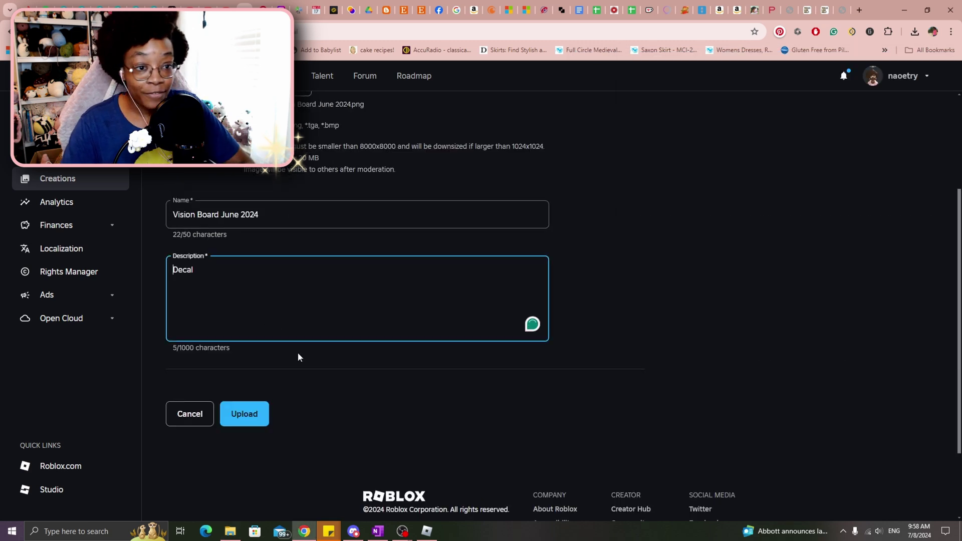
text(Vision)
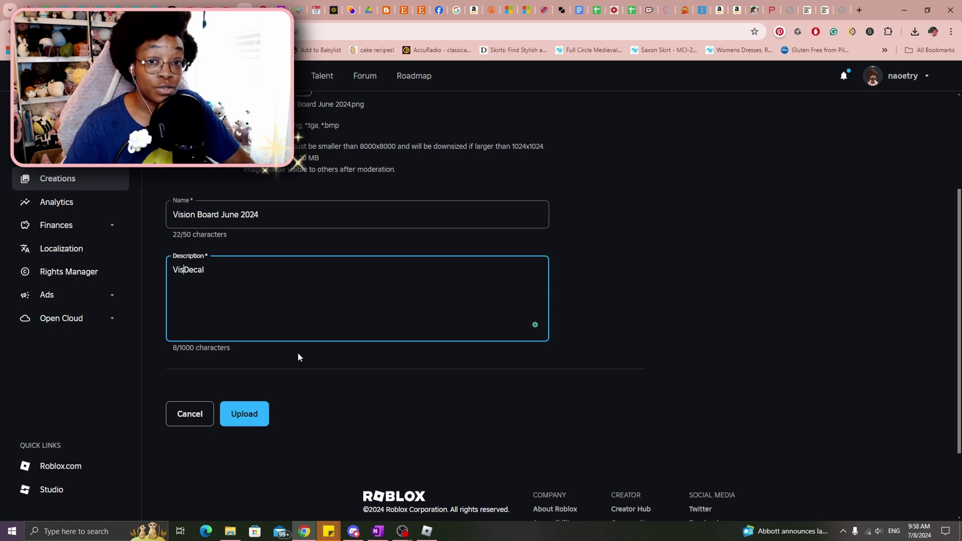
text( board Decal)
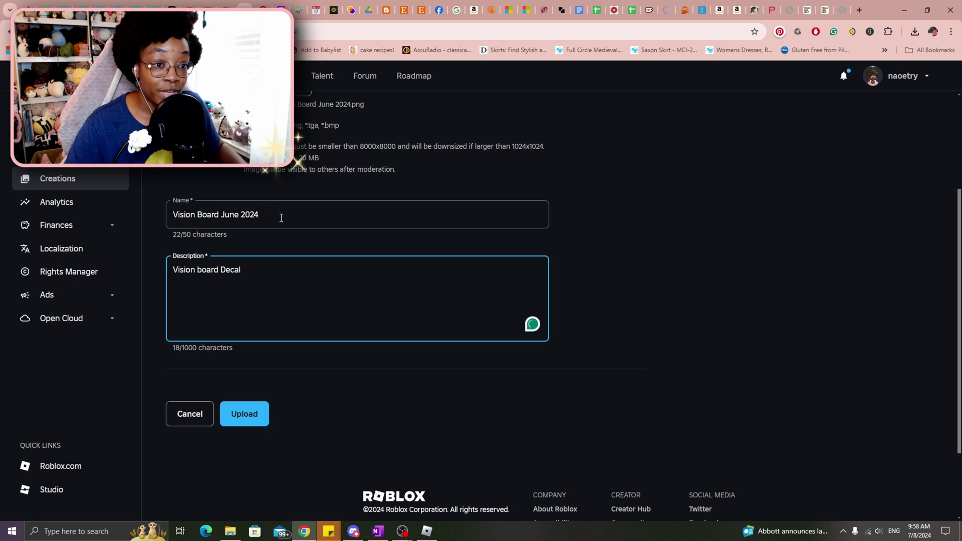
text( for Bloxburg)
click(247, 420)
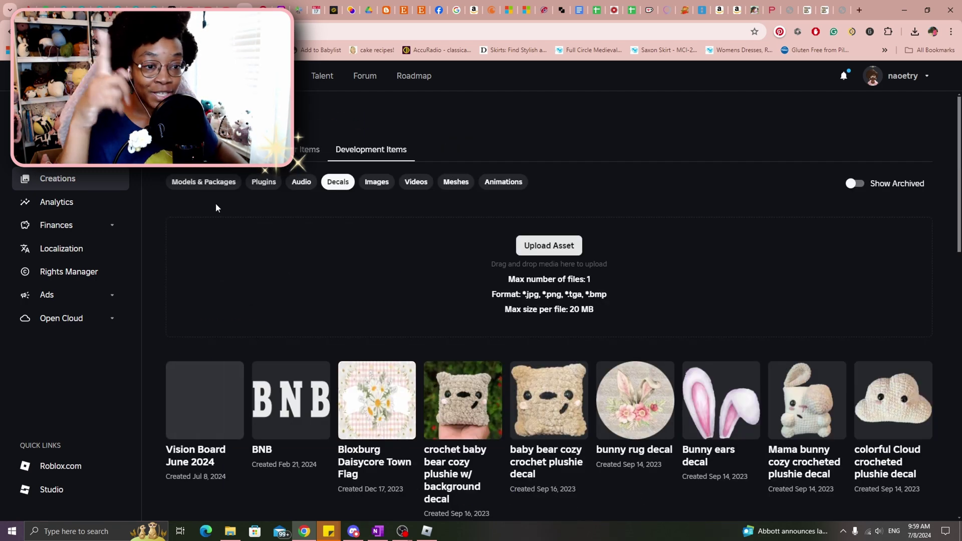
Open the uploaded Vision Board June 2024 decal and copy its asset ID from the page address.
scroll(195, 220, down, 3)
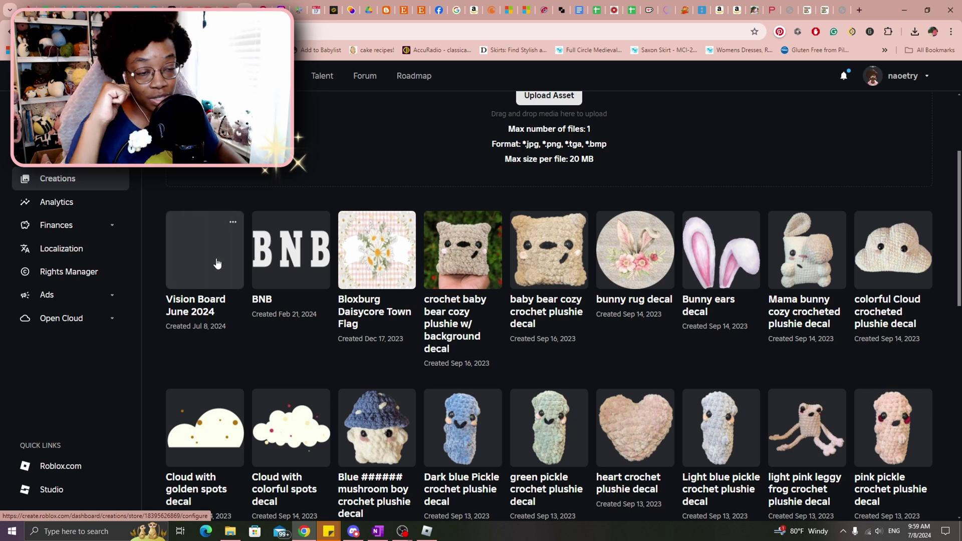
click(206, 265)
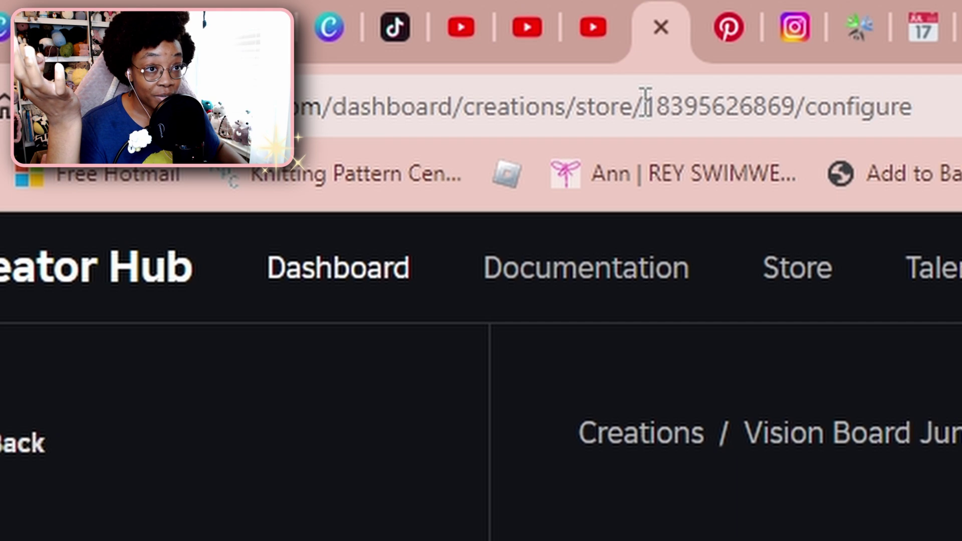
drag(647, 106, 798, 105)
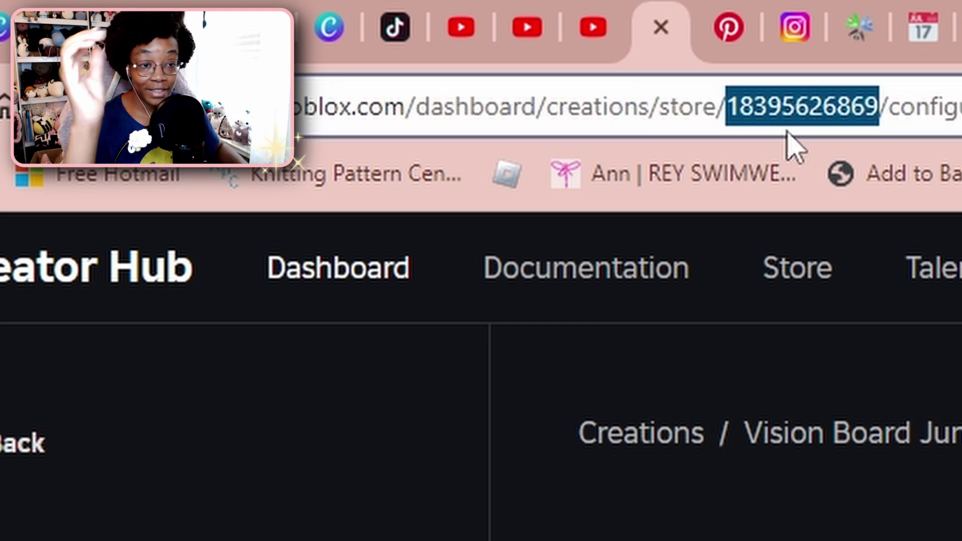
key(ctrl+c)
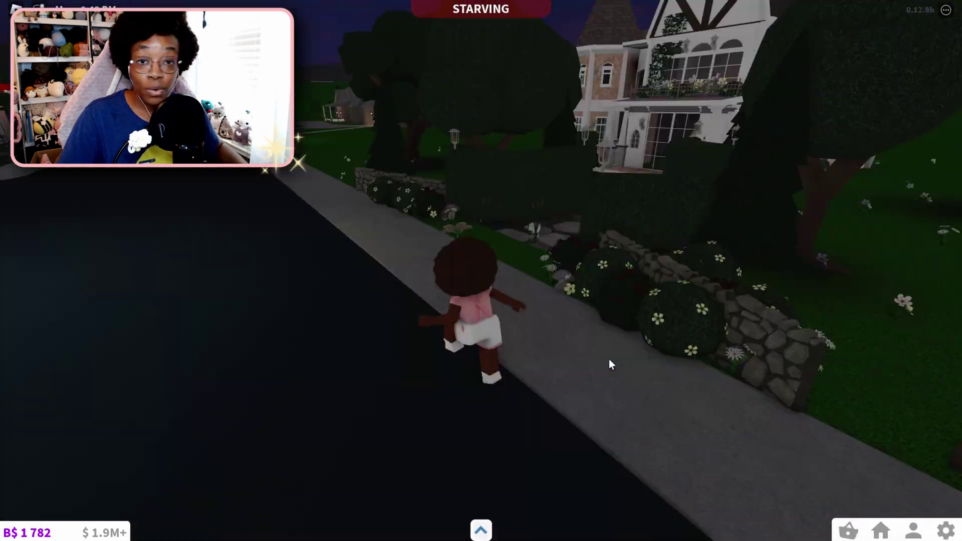
Return to Bloxburg, walk into the house up to the balloon painting and enter Build Mode.
key(w)
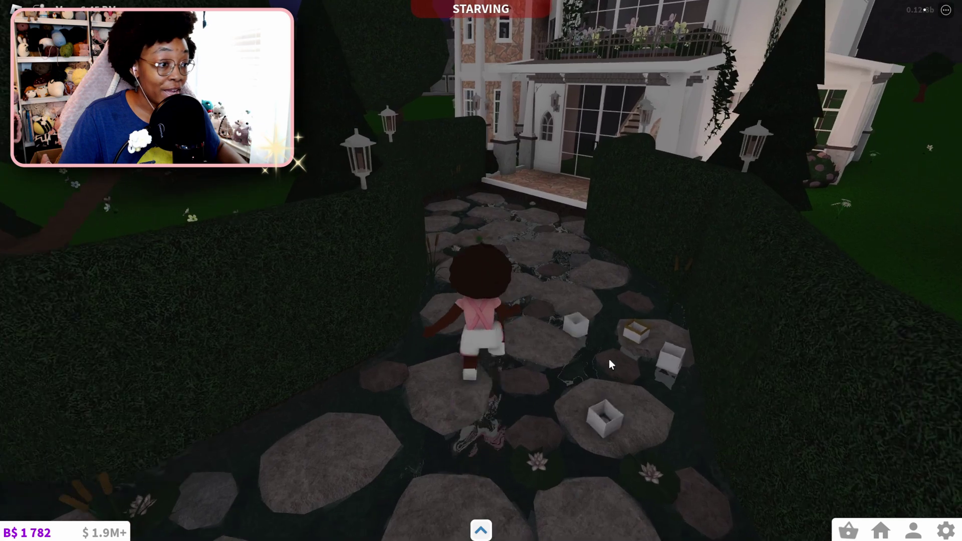
key(w)
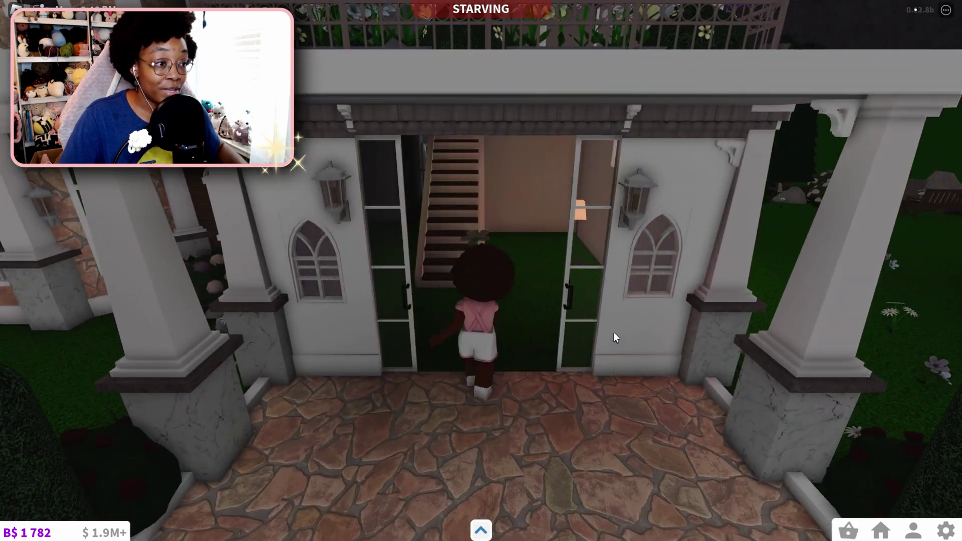
key(w)
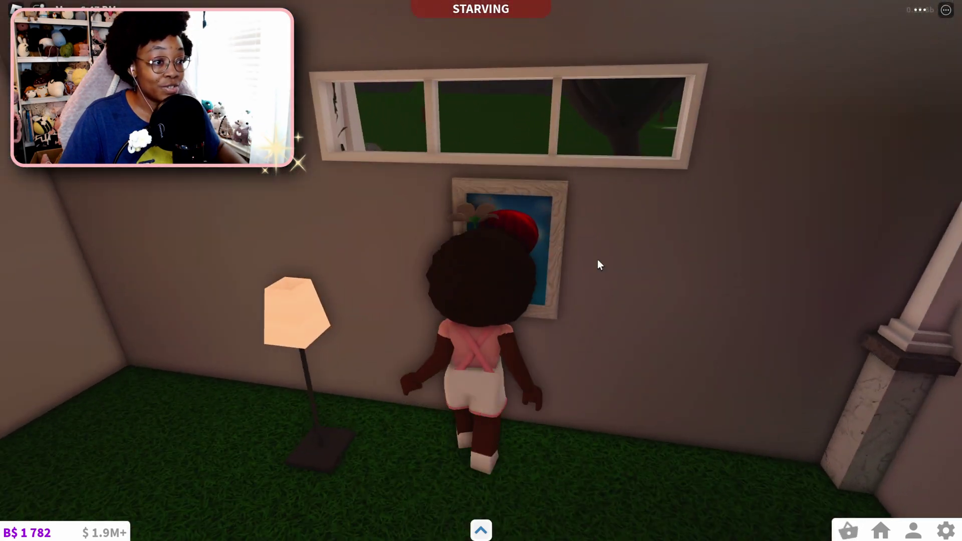
click(881, 530)
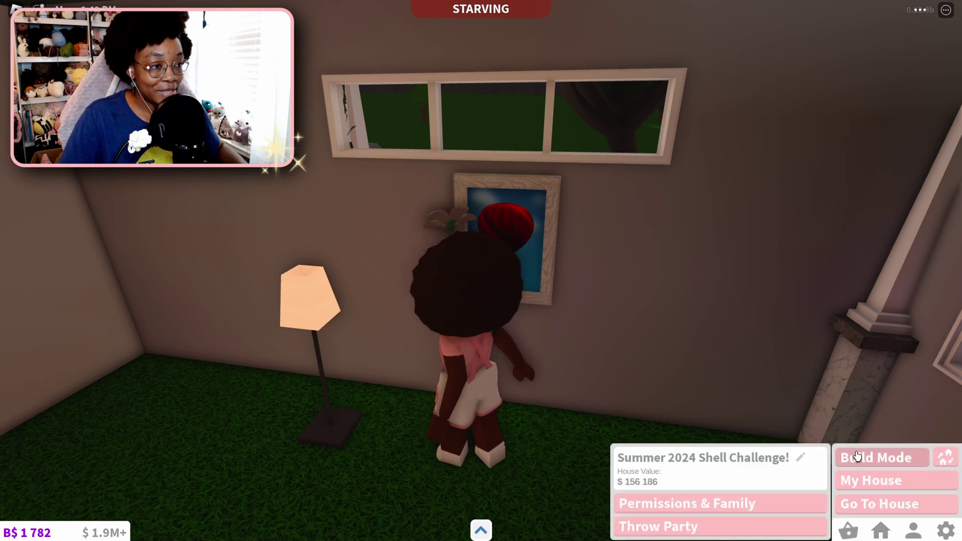
click(857, 457)
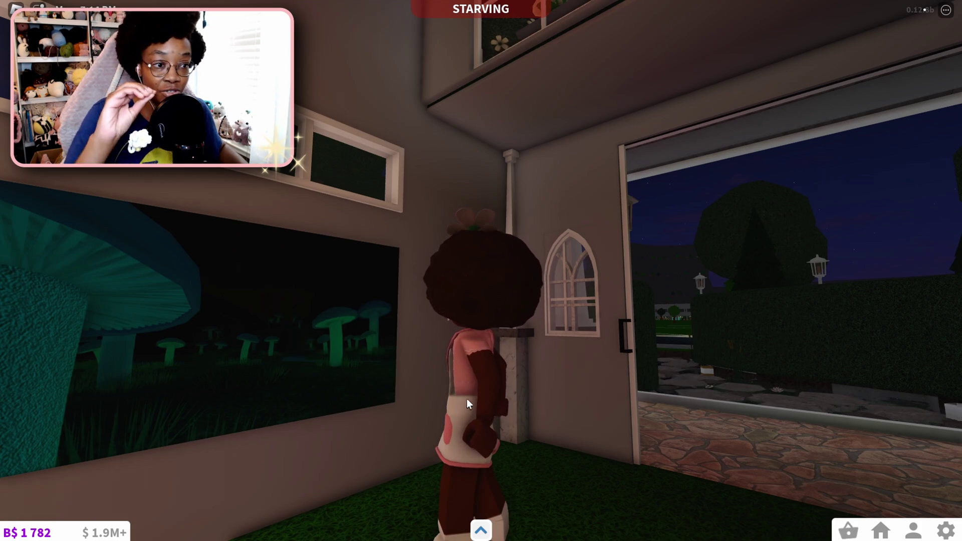
scroll(468, 398, down, 2)
scroll(469, 402, up, 3)
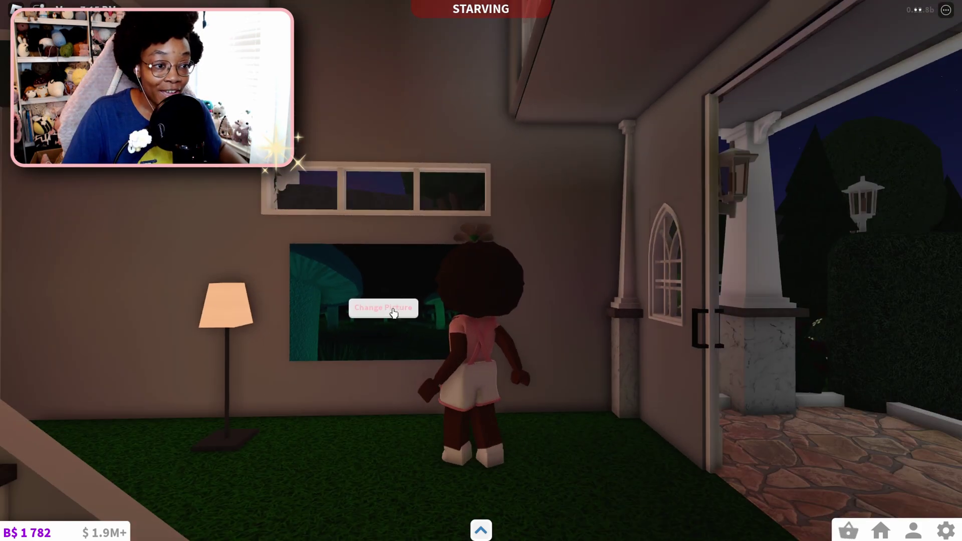
click(394, 313)
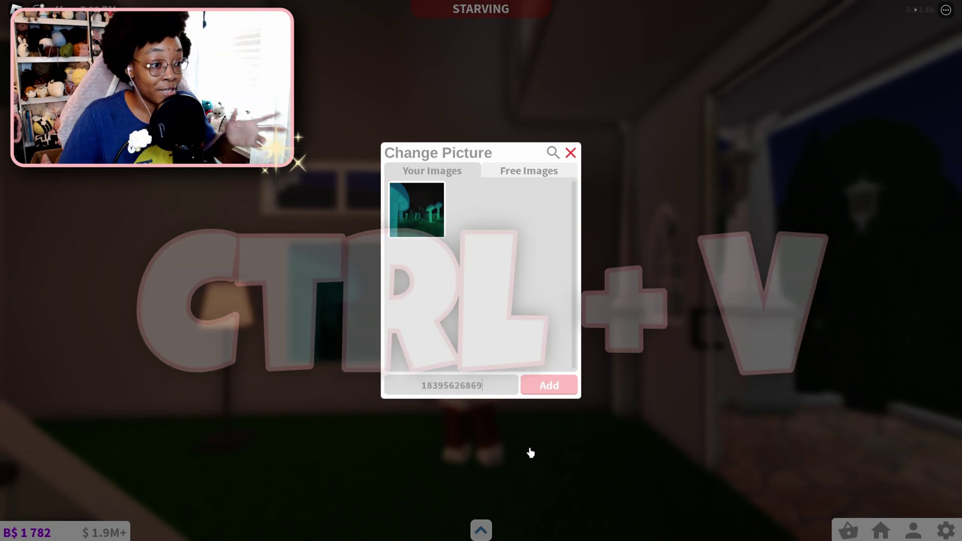
click(536, 390)
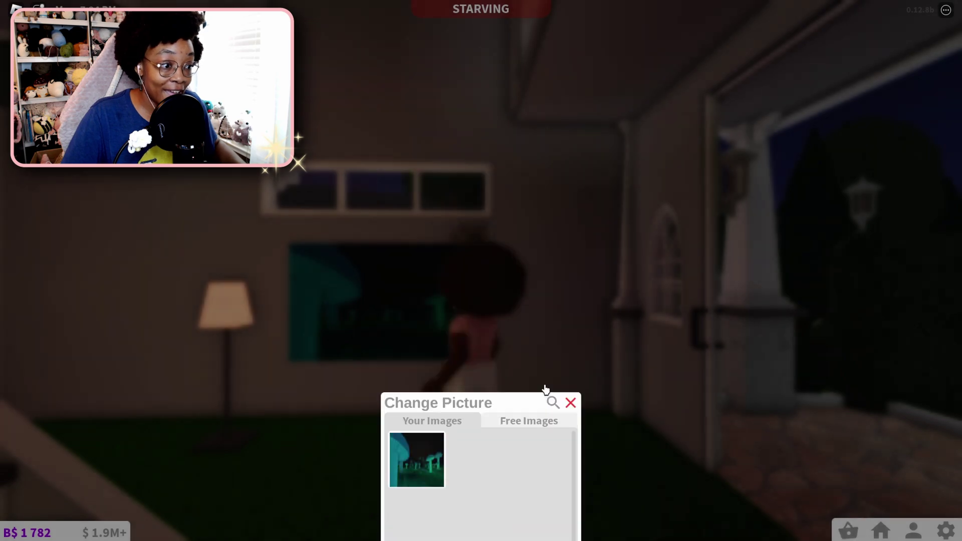
Walk around the room and examine the vision board picture on the wall from near and far.
scroll(570, 392, up, 2)
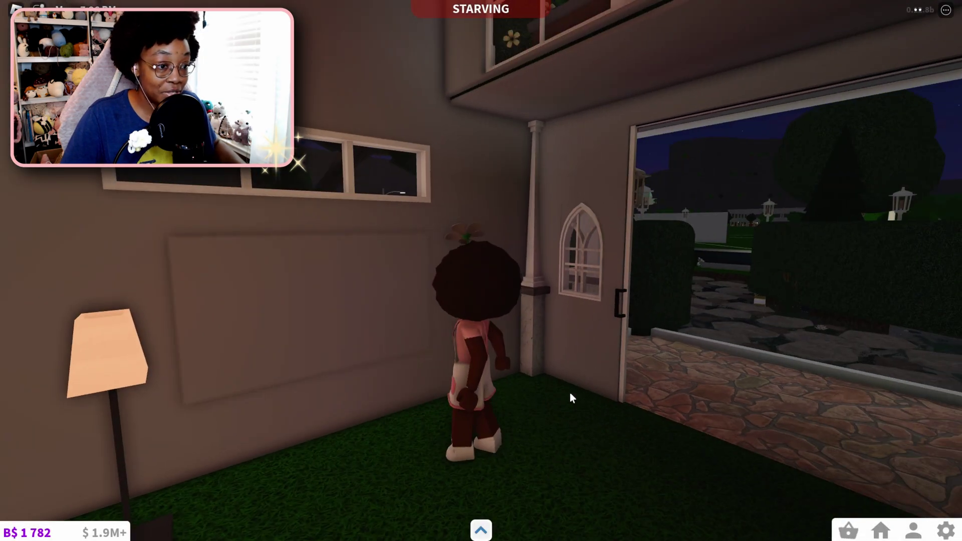
key(a)
key(d)
key(w)
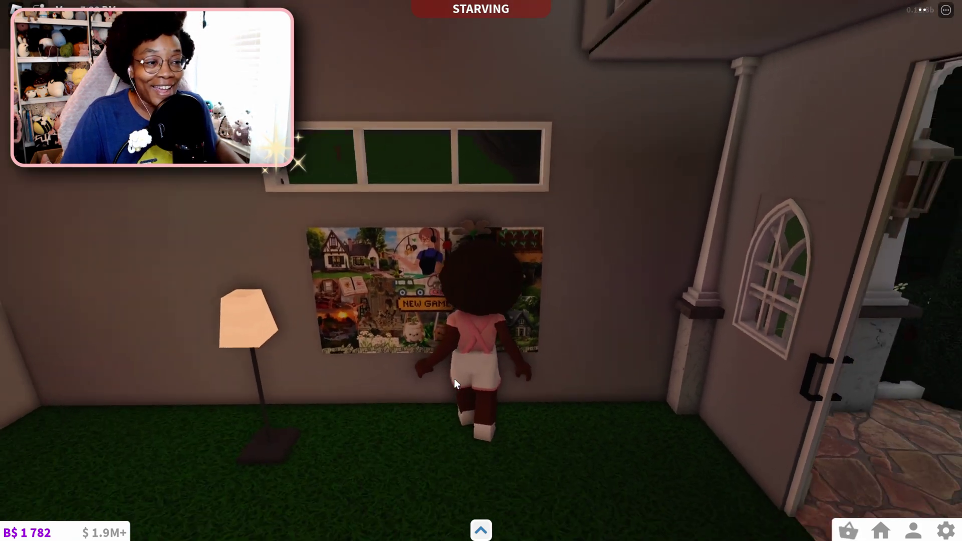
key(s)
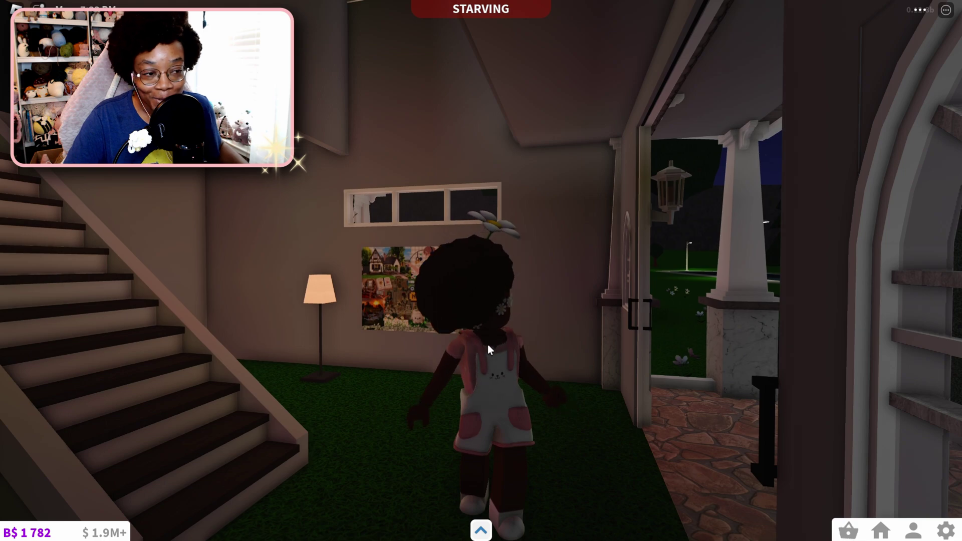
key(d)
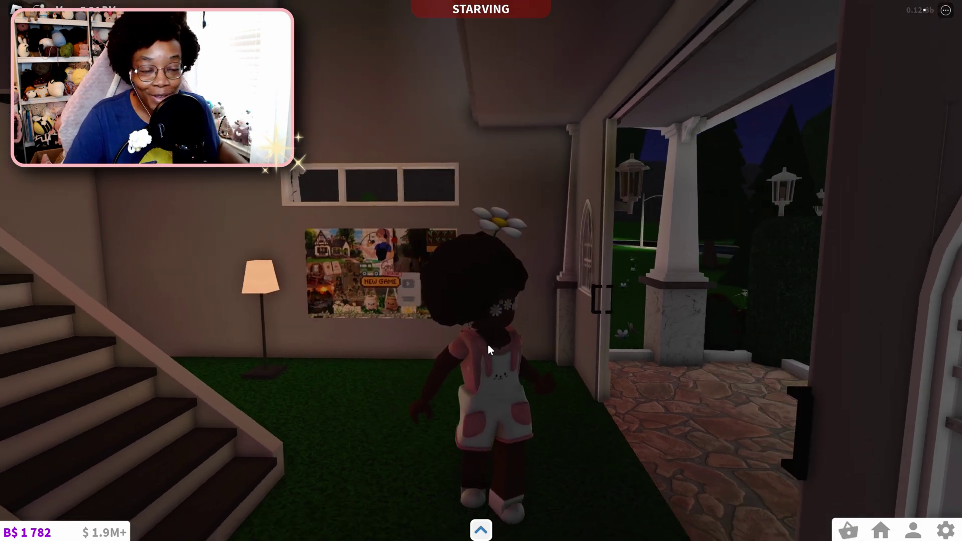
key(w)
key(a)
key(a)
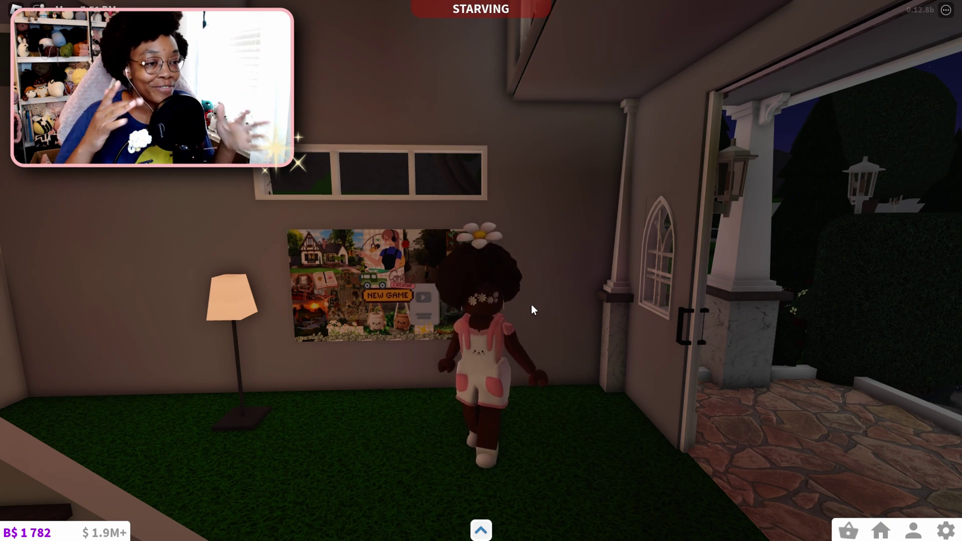
scroll(531, 304, up, 3)
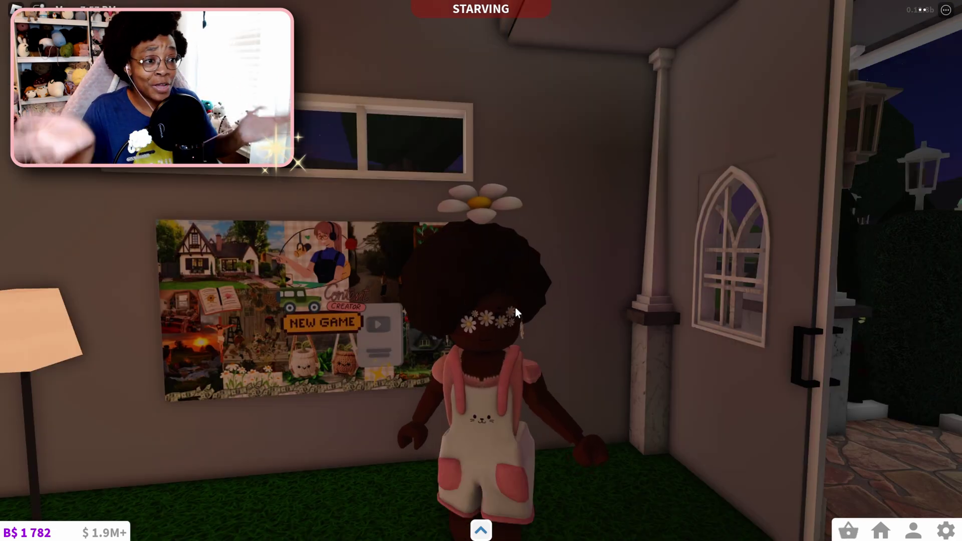